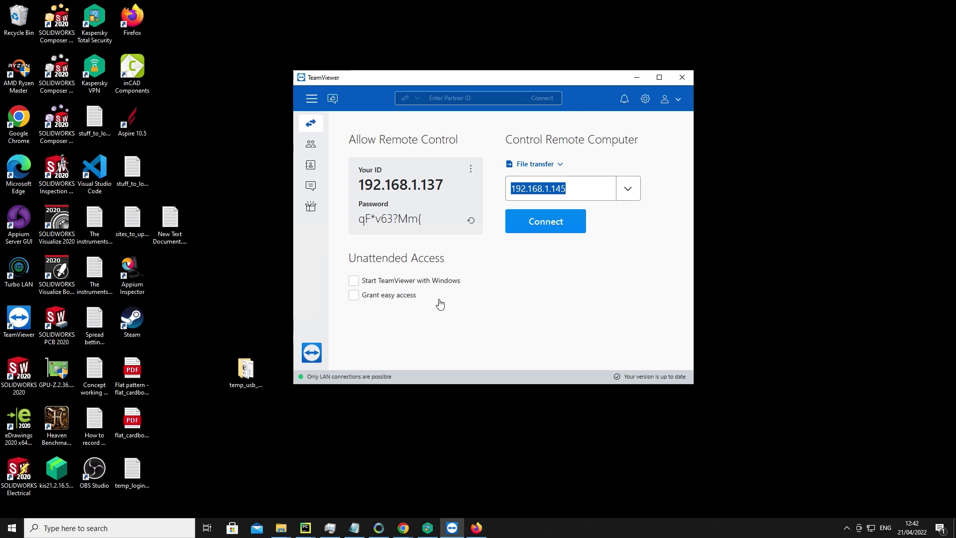
Glance at the TeamViewer download page in Firefox, then minimize the browser to reveal TeamViewer
left_click(478, 528)
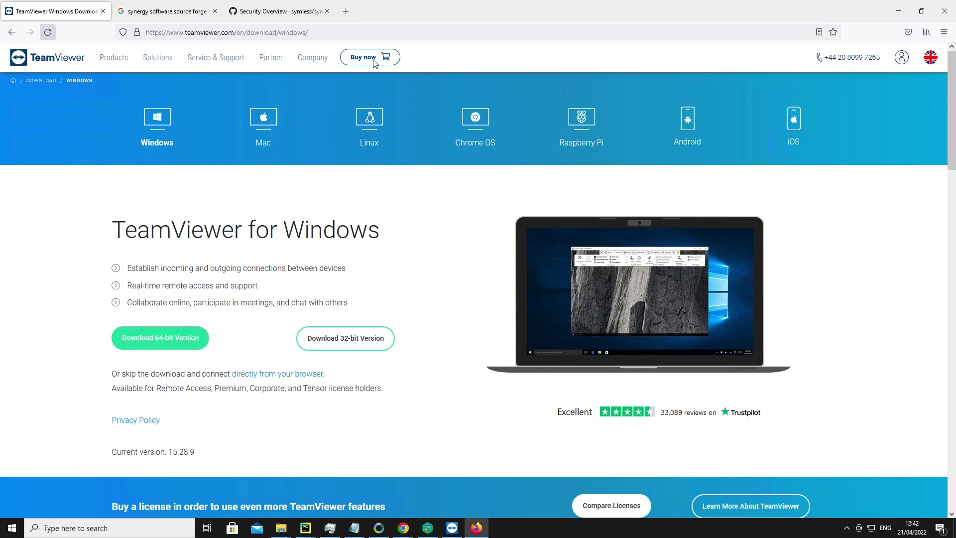
left_click(897, 18)
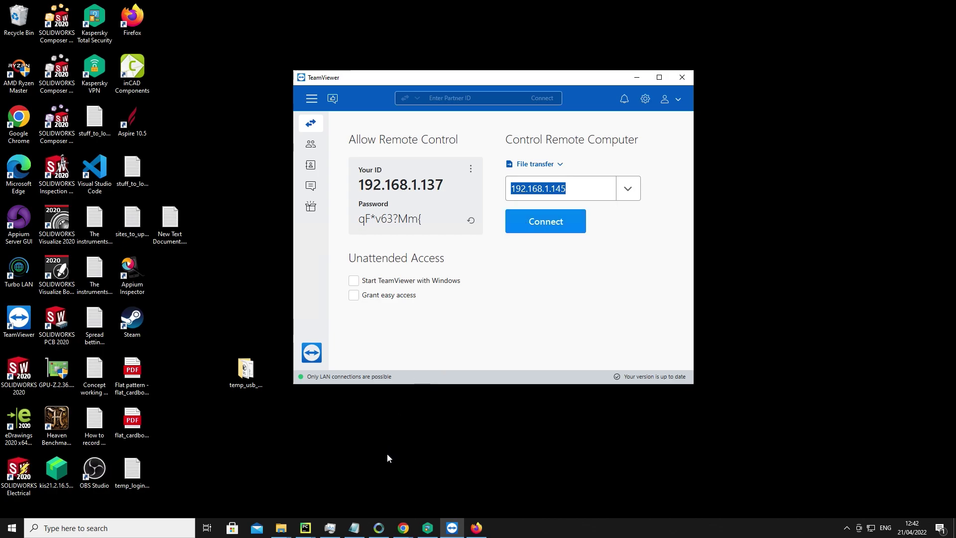
Restore the Synergy window to normal size and drag it over the TeamViewer window
left_click(384, 516)
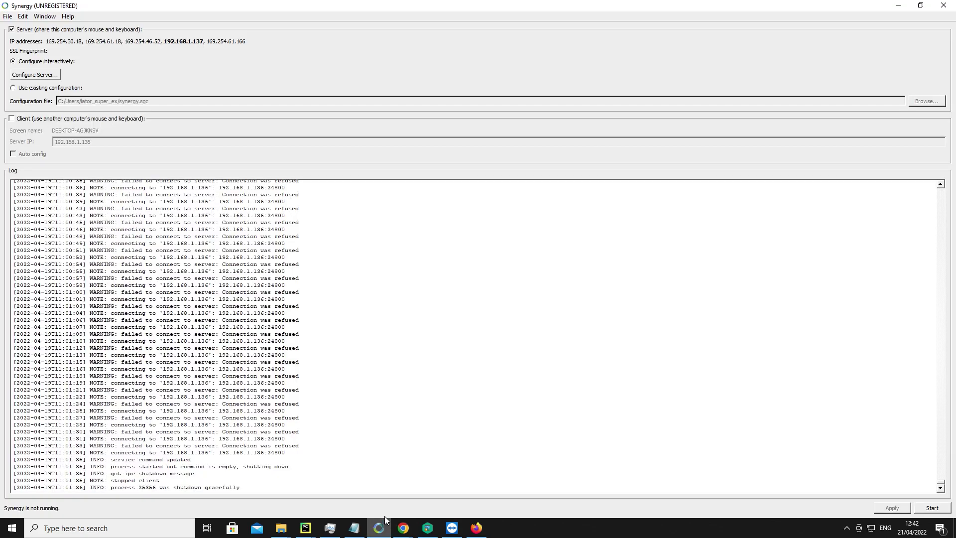
left_click(921, 6)
left_click_drag(168, 49, 454, 81)
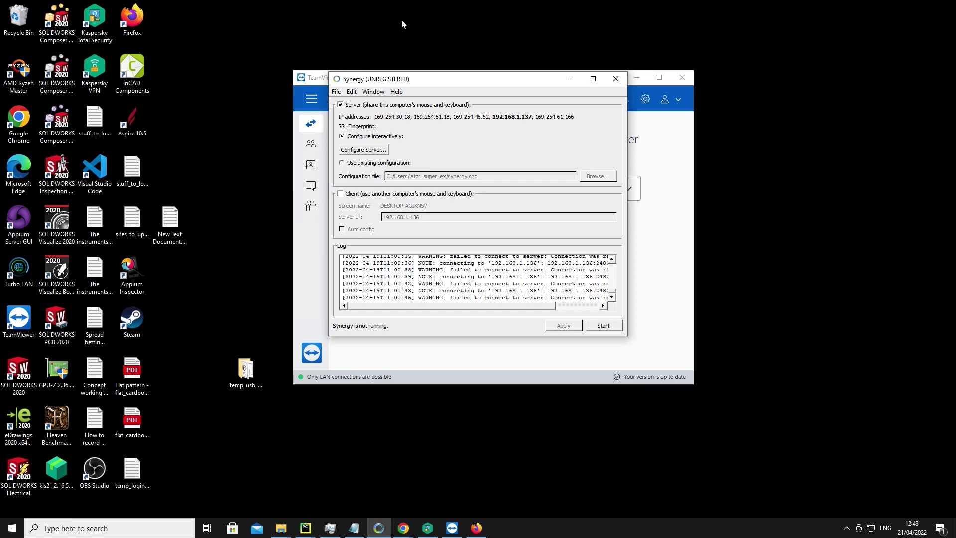
left_click(345, 150)
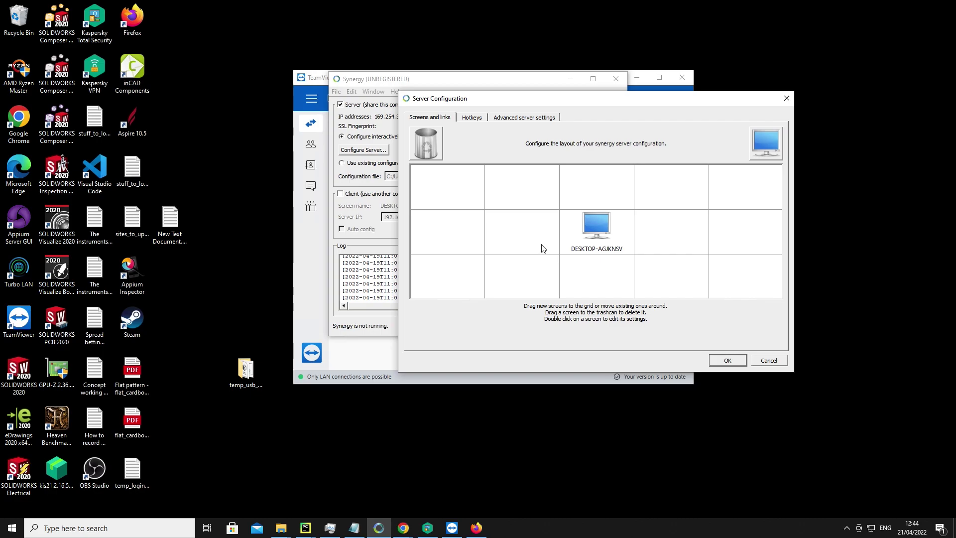
left_click(738, 357)
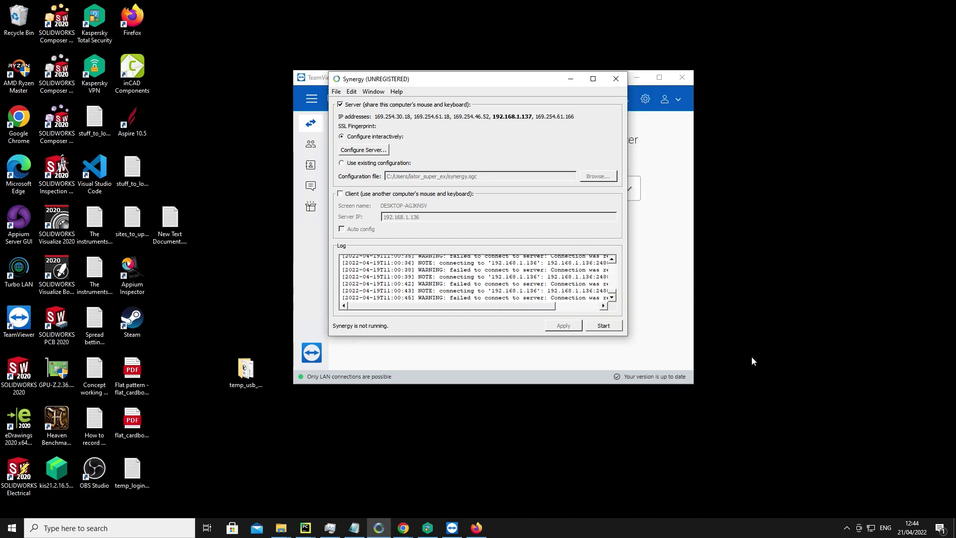
Bring Firefox forward and go from the Synergy site tab to the synergy-core GitHub Security tab
left_click(475, 529)
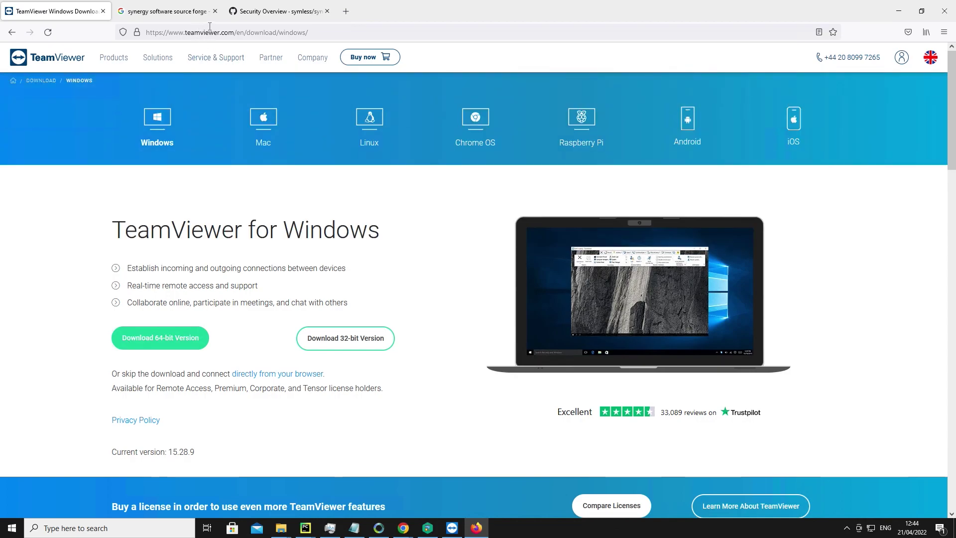
left_click(197, 16)
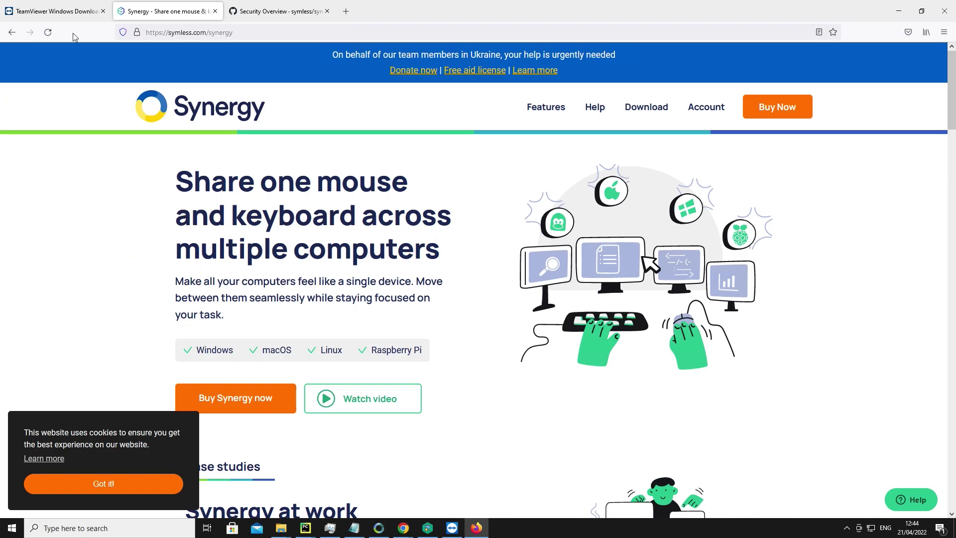
left_click(287, 15)
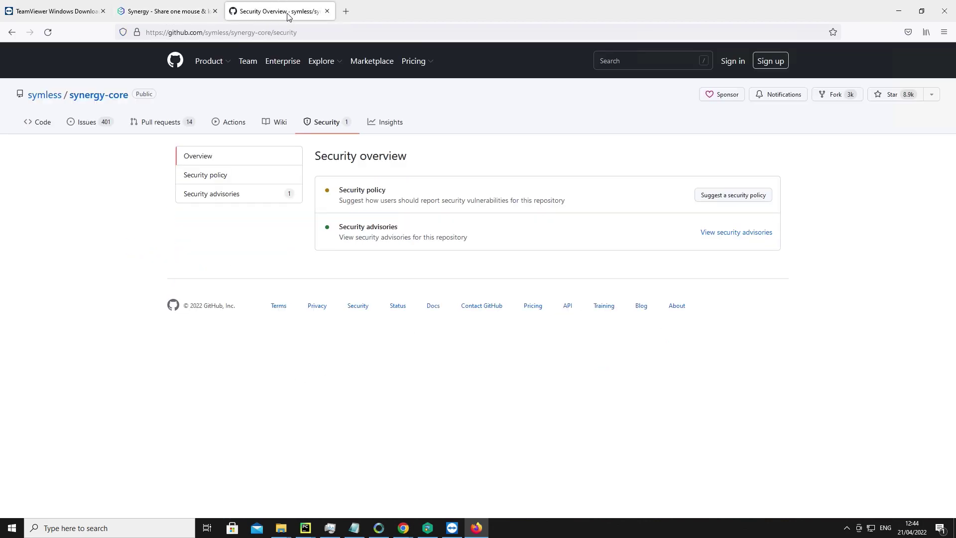
View the synergy-core repository's Code tab and skim its README
left_click(41, 126)
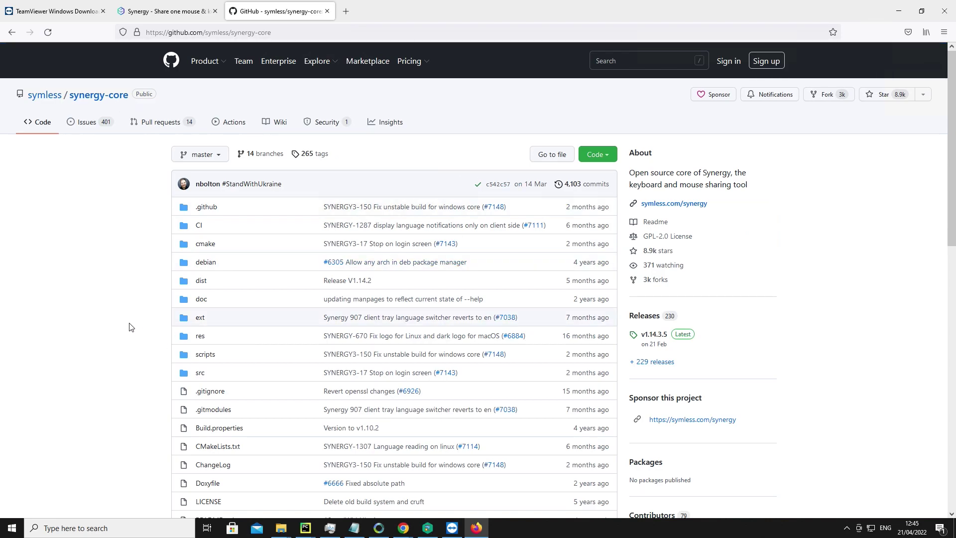
scroll(143, 320, "down", 20)
scroll(144, 320, "up", 1)
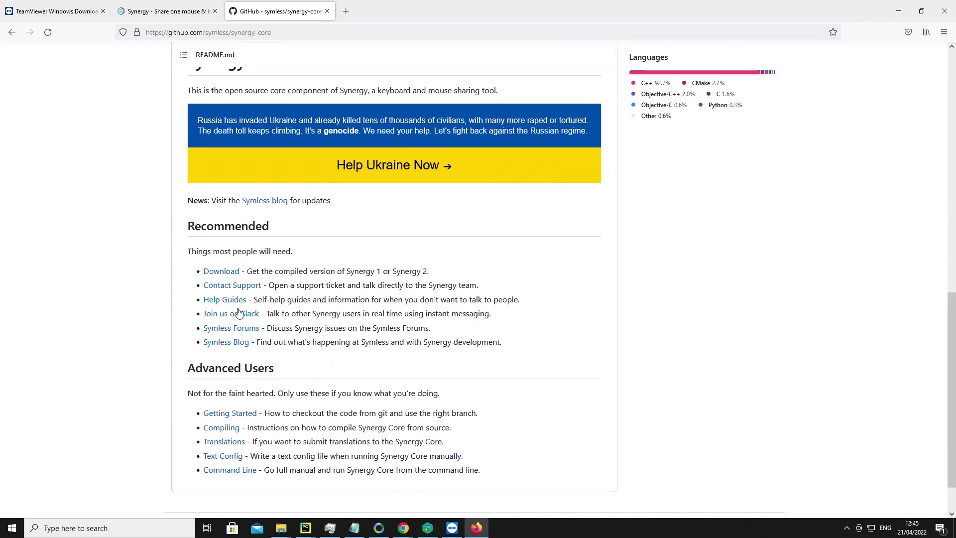
Open the wiki's Compiling guide and scroll through its per-OS dependencies and Compile Steps
left_click(222, 431)
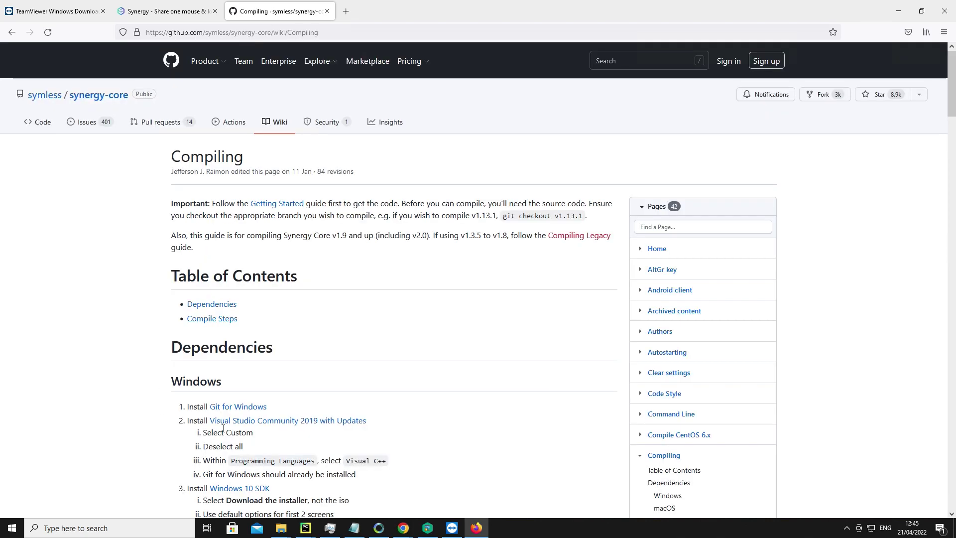
scroll(336, 366, "down", 4)
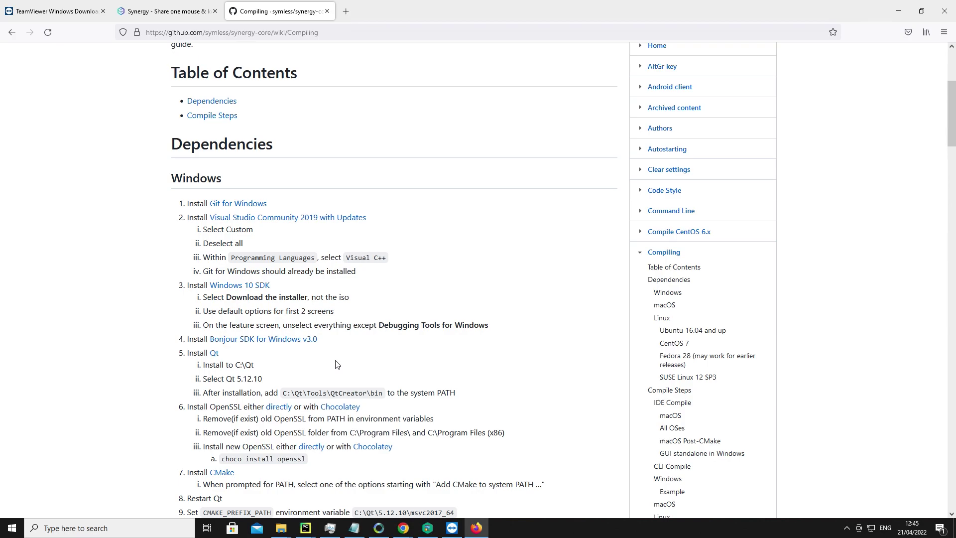
scroll(336, 366, "down", 3)
scroll(330, 356, "down", 18)
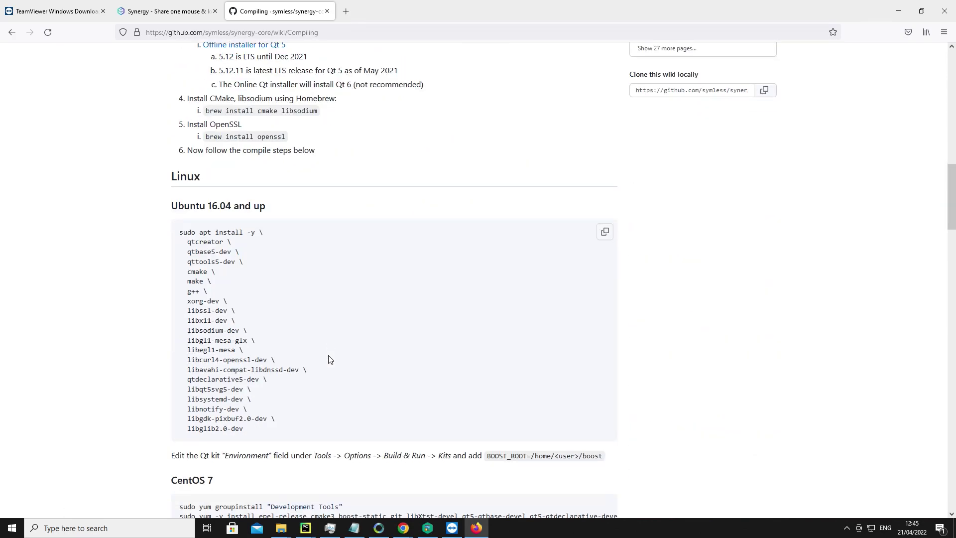
scroll(329, 358, "down", 2)
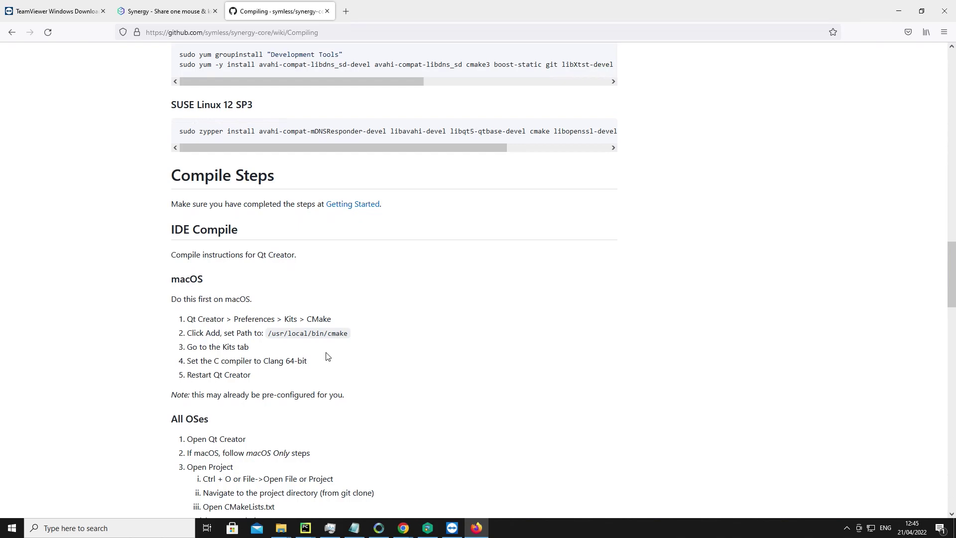
scroll(327, 356, "up", 2)
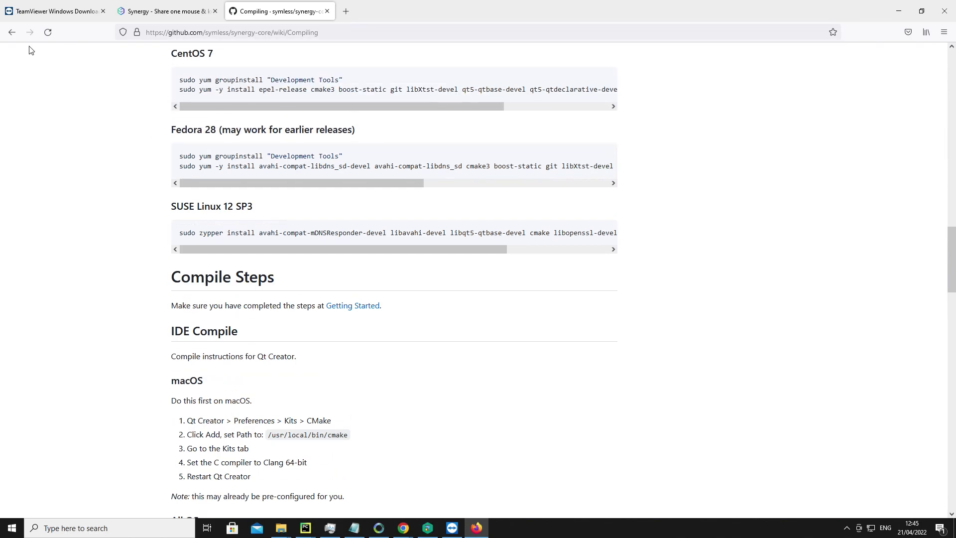
Step back through the tab's history, then forward again to the Compiling wiki page
left_click(11, 34)
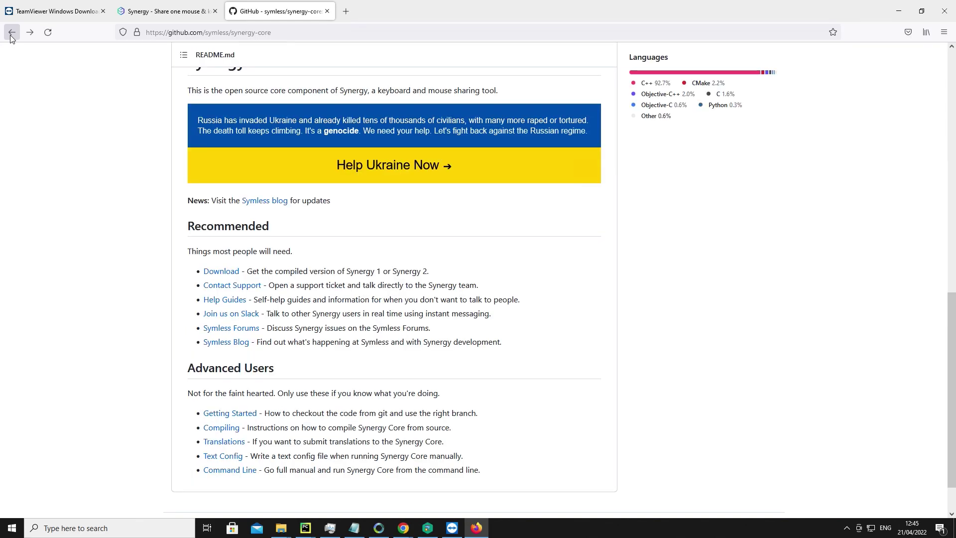
left_click(11, 34)
left_click(30, 33)
left_click(29, 33)
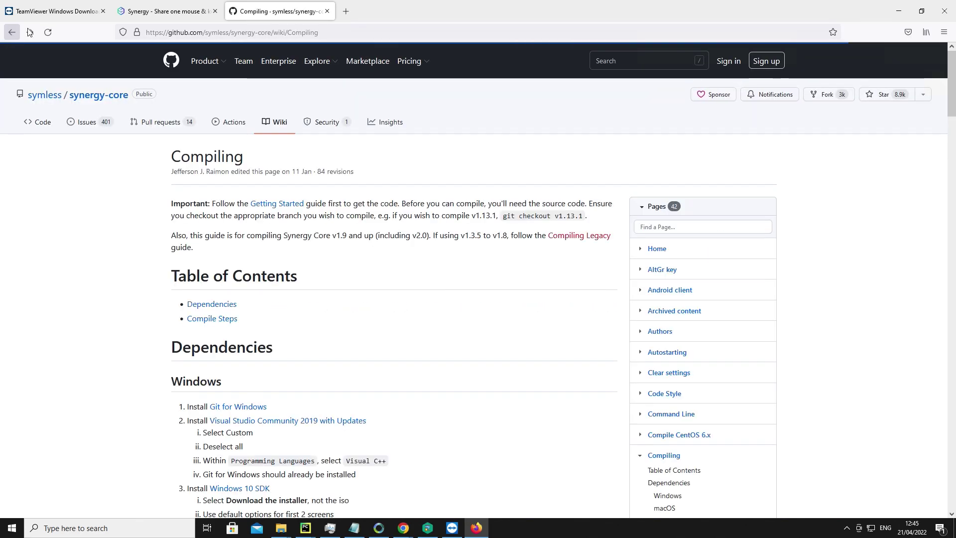
On the Synergy tab's Google results, extend the search to 'synergy software sourceforge'
left_click(159, 11)
left_click(11, 34)
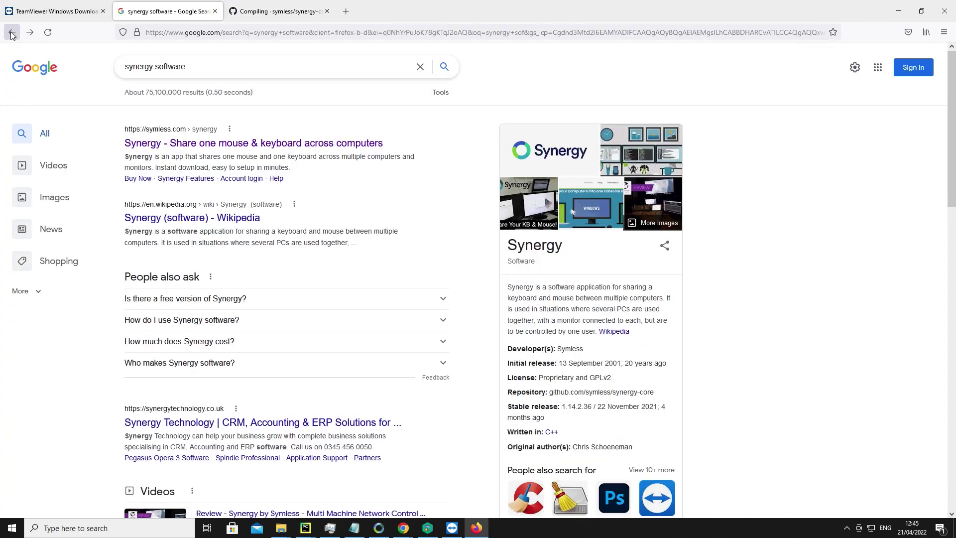
left_click(280, 67)
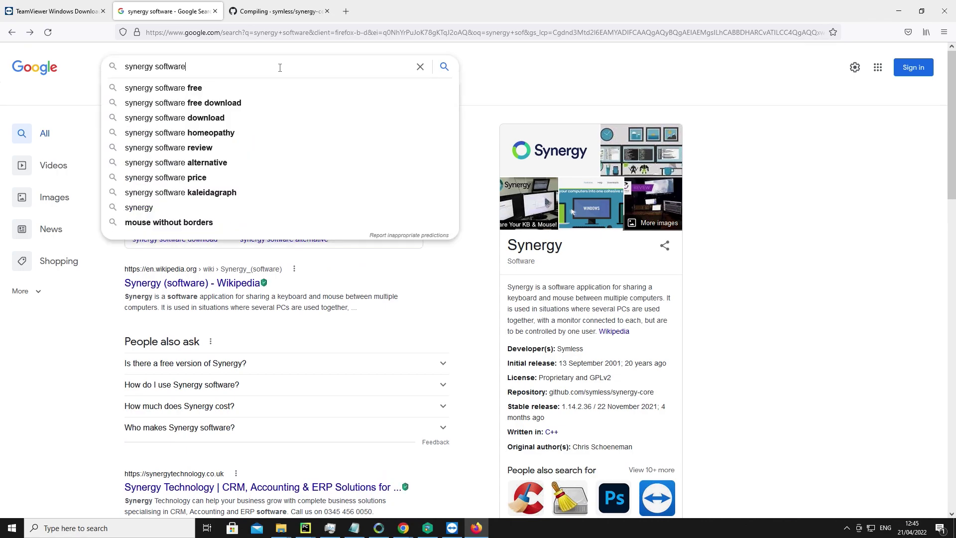
type("source")
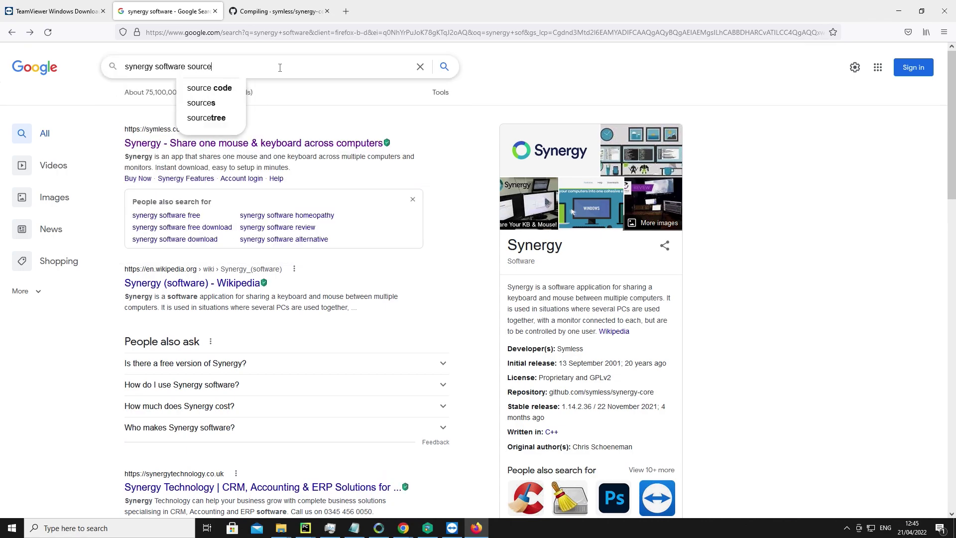
type("forge")
key("Return")
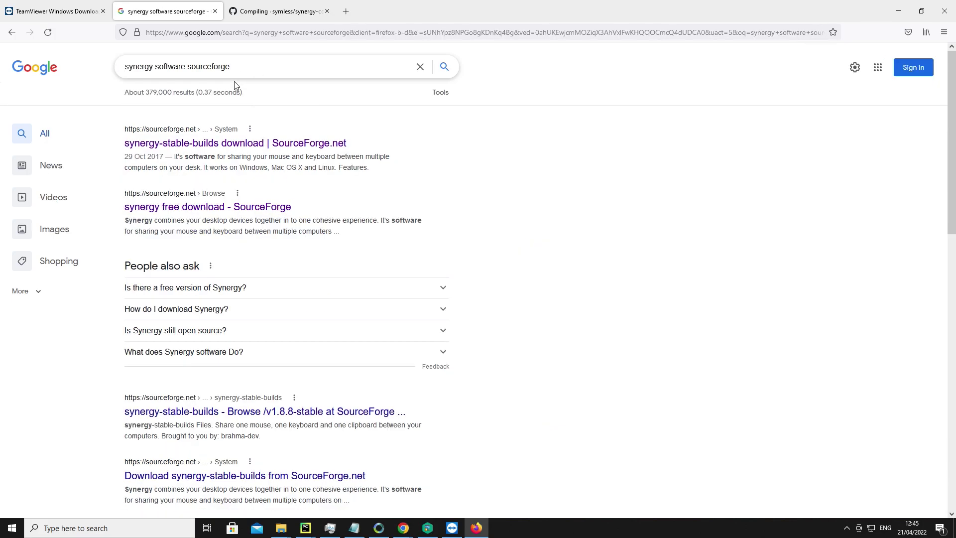
Open the 'synergy-stable-builds download | SourceForge.net' result and scroll to the v1.8.8 builds
left_click(215, 143)
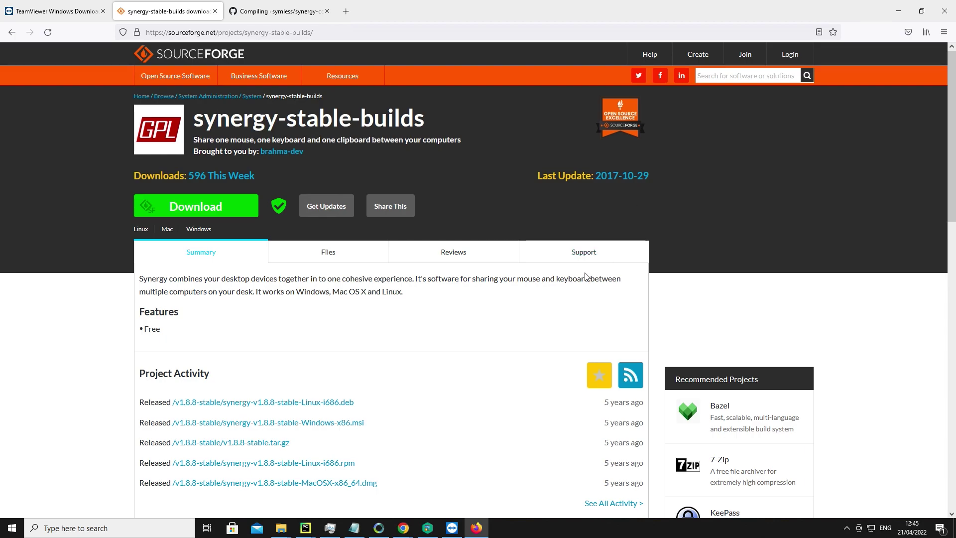
scroll(586, 277, "down", 2)
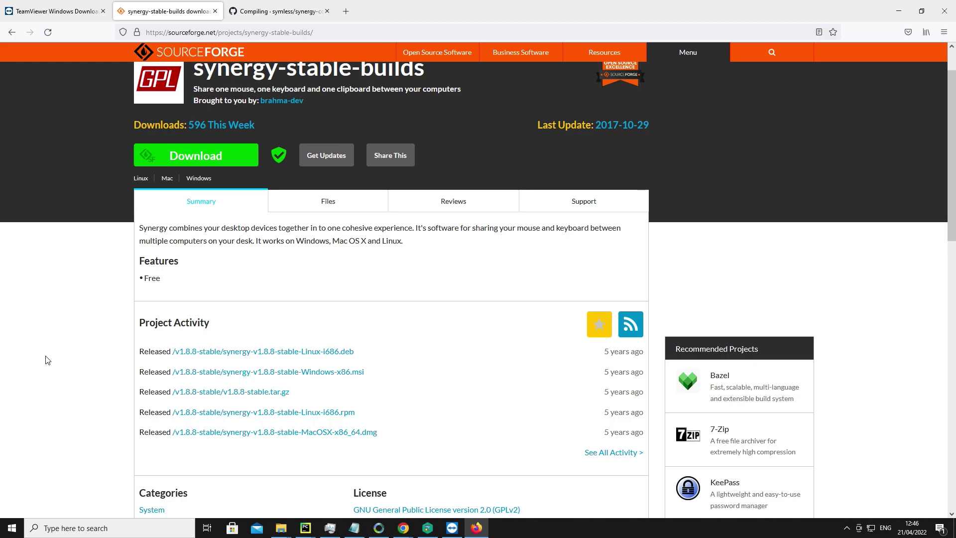
Minimize Firefox, move Synergy to the left edge, and nudge TeamViewer right beside it
left_click(899, 11)
left_click(411, 76)
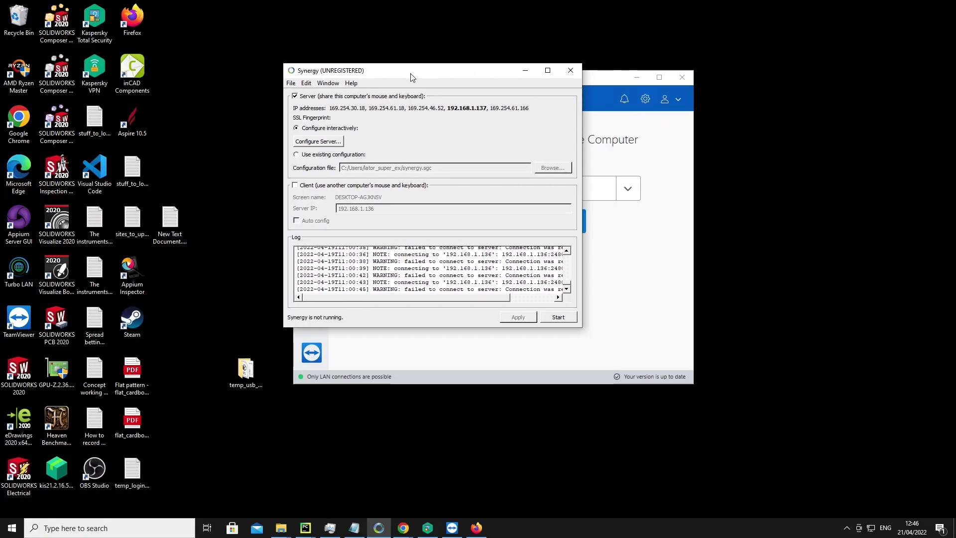
left_click_drag(411, 77, 131, 87)
left_click_drag(363, 80, 381, 84)
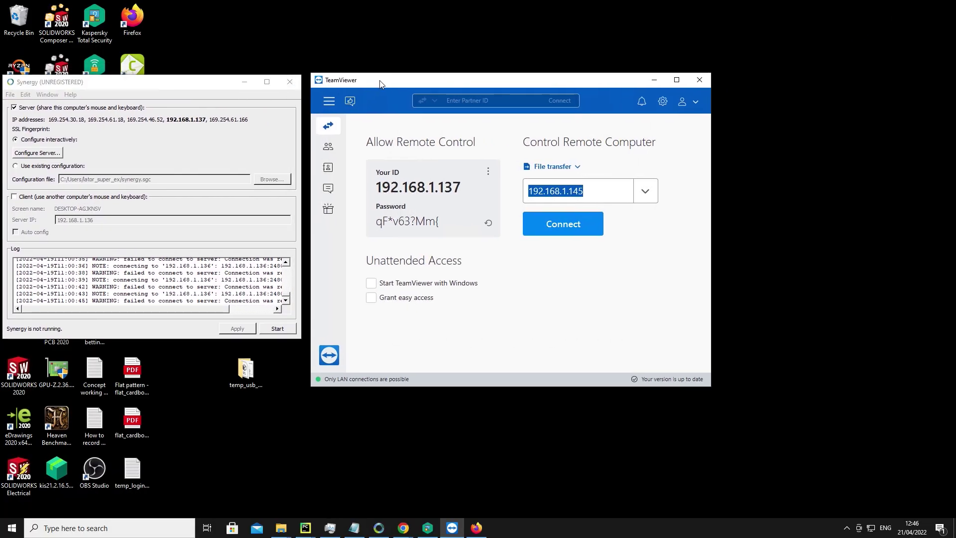